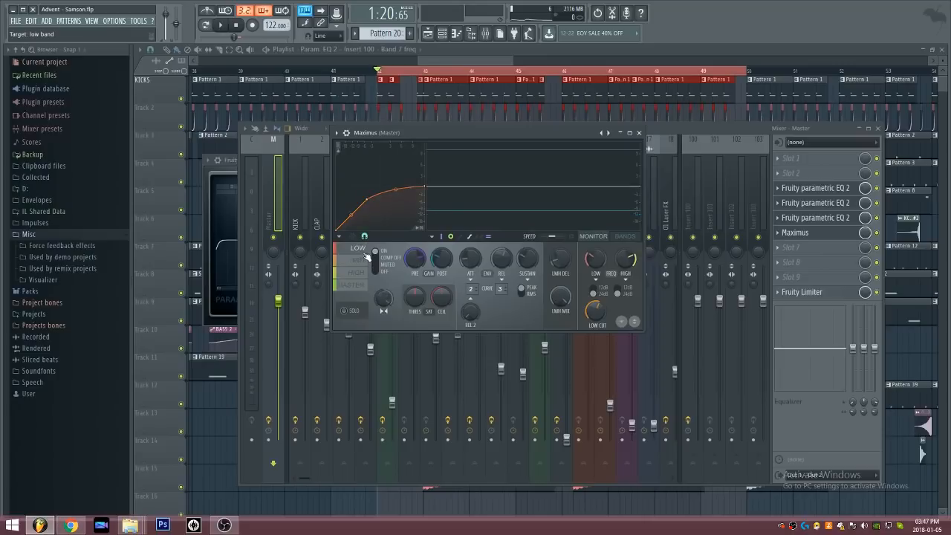
Compare the compression curves of the low, mid, high and master bands in the Maximus on the master track
click(364, 273)
click(365, 250)
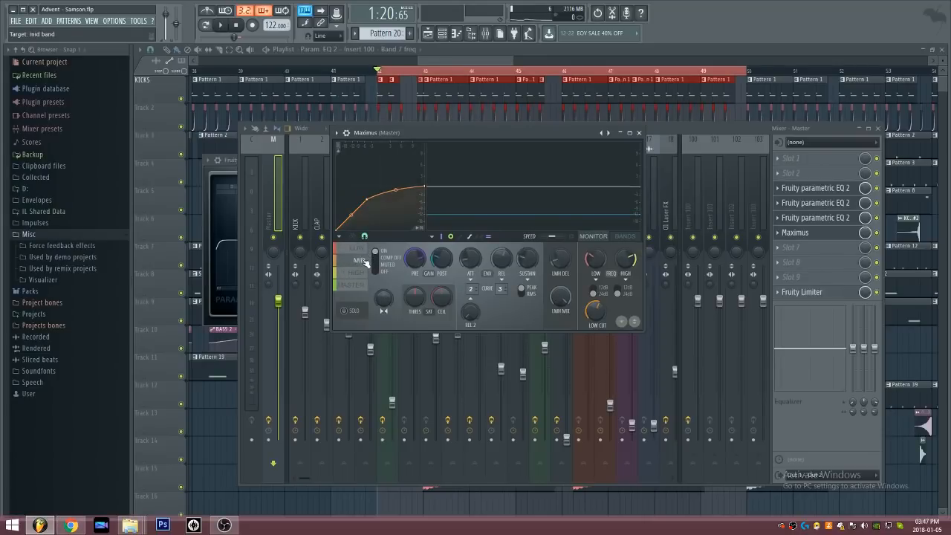
click(364, 285)
click(365, 250)
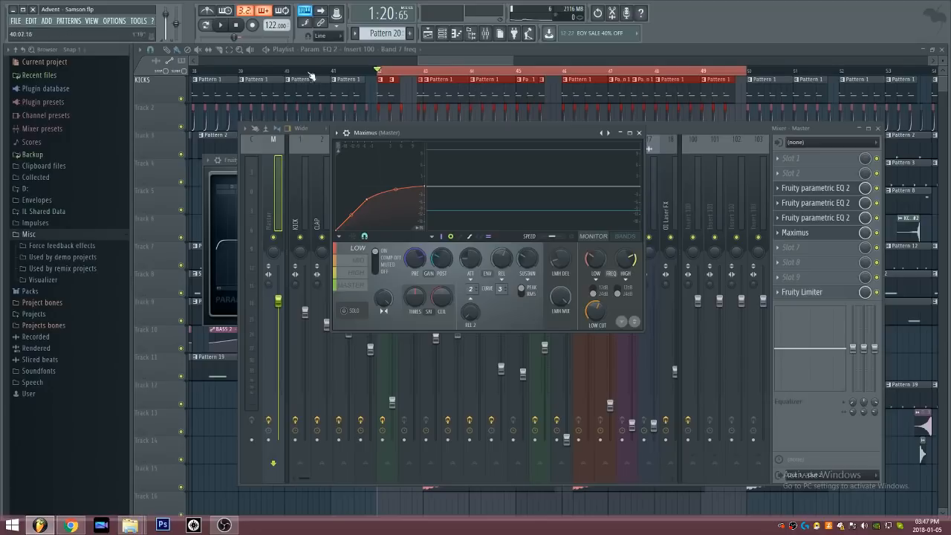
click(362, 262)
click(362, 274)
click(361, 285)
click(362, 270)
click(363, 251)
click(363, 260)
click(363, 273)
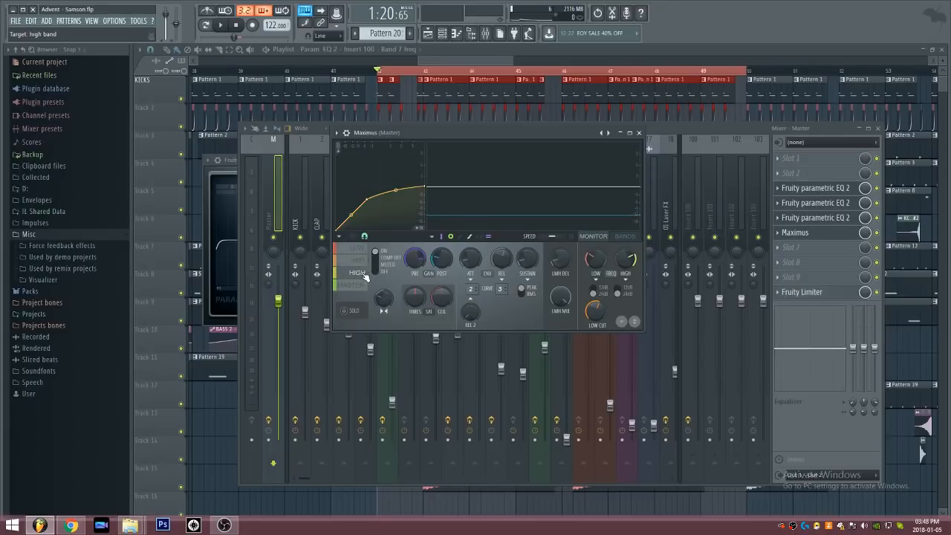
Move the Maximus window clear of the mixer tracks and review its bands, ending on the master band
drag(437, 134, 475, 119)
click(400, 247)
click(400, 236)
click(399, 245)
click(400, 259)
click(401, 272)
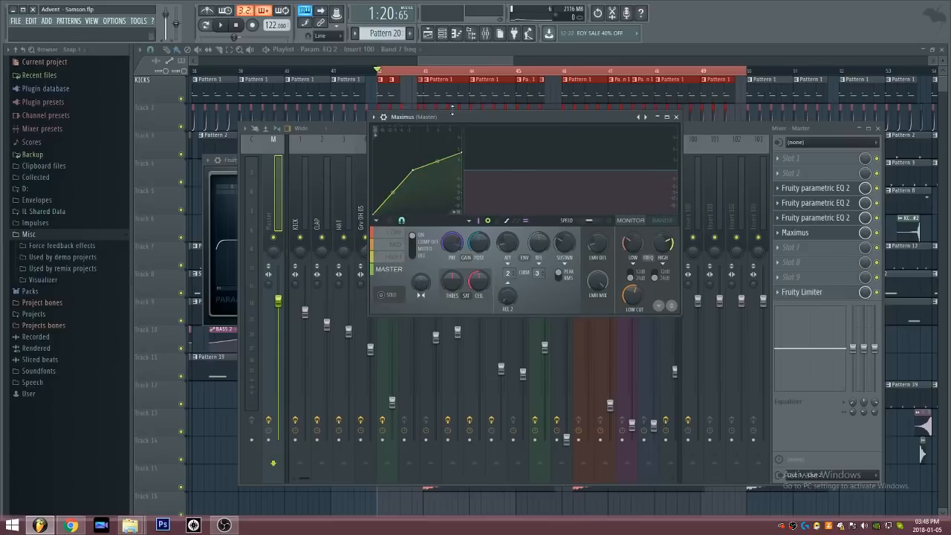
Bring the playlist forward and look over the song arrangement around the selected section
click(450, 58)
scroll(451, 65, down, 8)
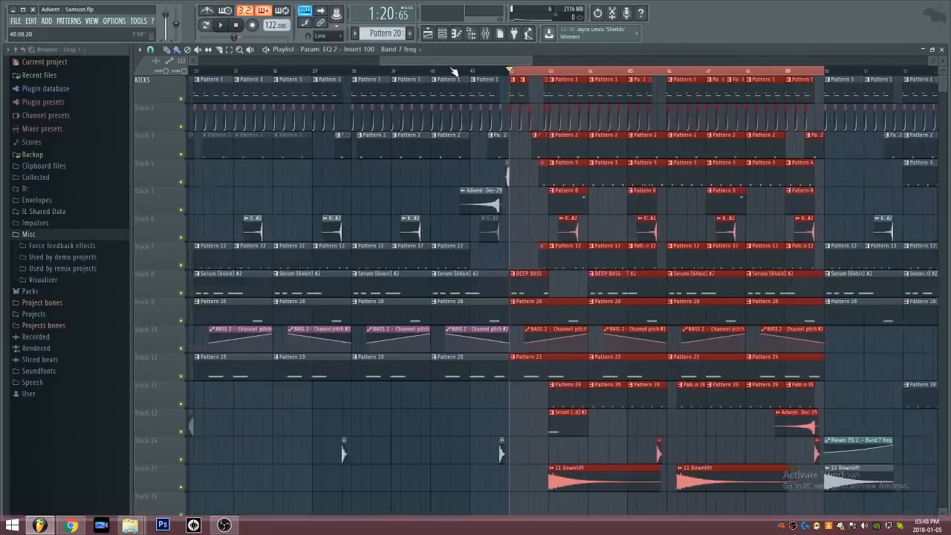
scroll(503, 166, down, 2)
scroll(502, 167, up, 8)
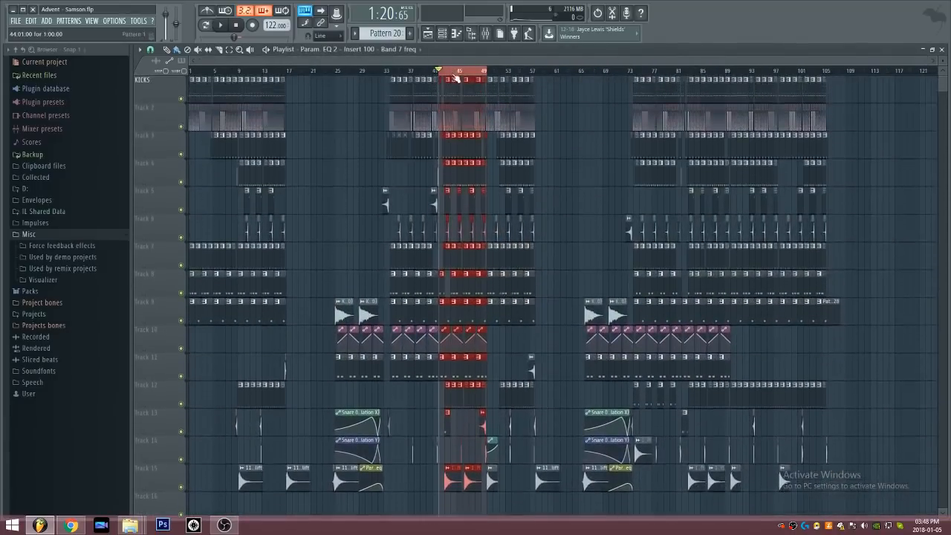
scroll(476, 172, up, 2)
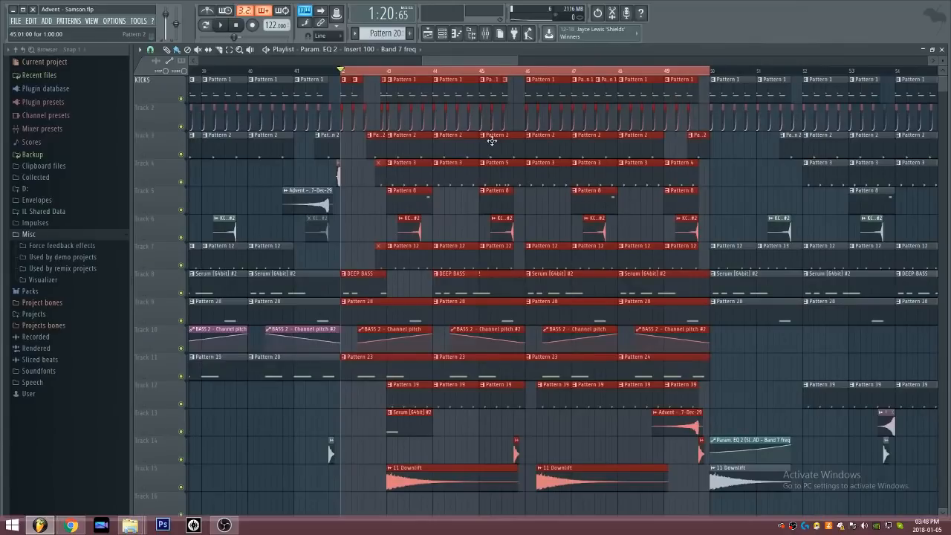
Reopen the mixer and bring up the Maximus loaded on the master track
click(485, 33)
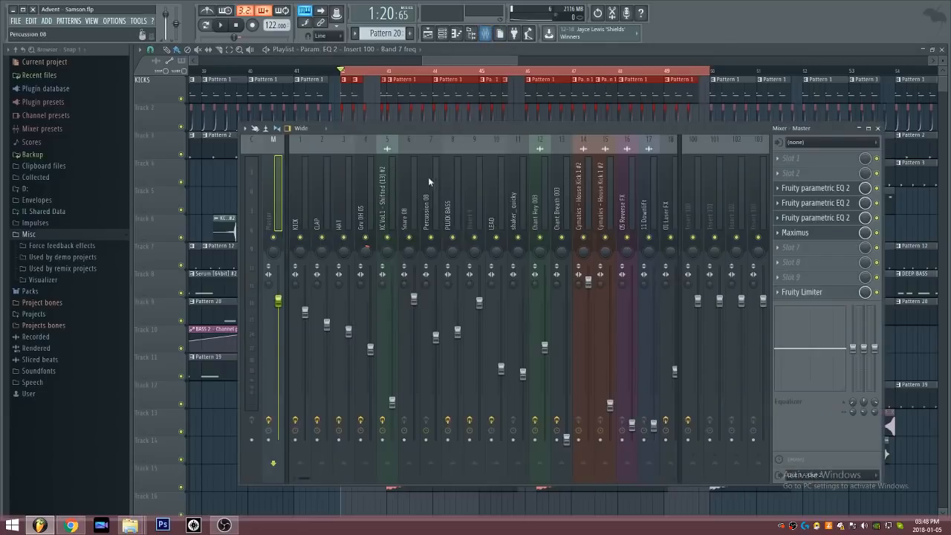
click(816, 221)
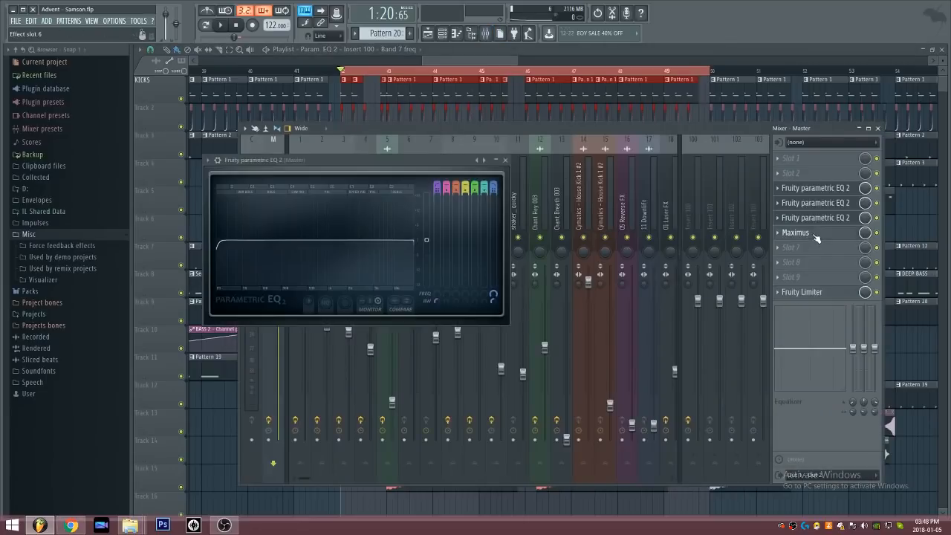
click(808, 235)
mouse_move(468, 115)
mouse_down()
mouse_move(514, 146)
mouse_move(494, 166)
mouse_move(459, 114)
mouse_move(481, 161)
mouse_move(472, 125)
mouse_up()
Examine the Maximus low, mid, high and master band settings in turn, returning to the low band
click(442, 275)
click(411, 237)
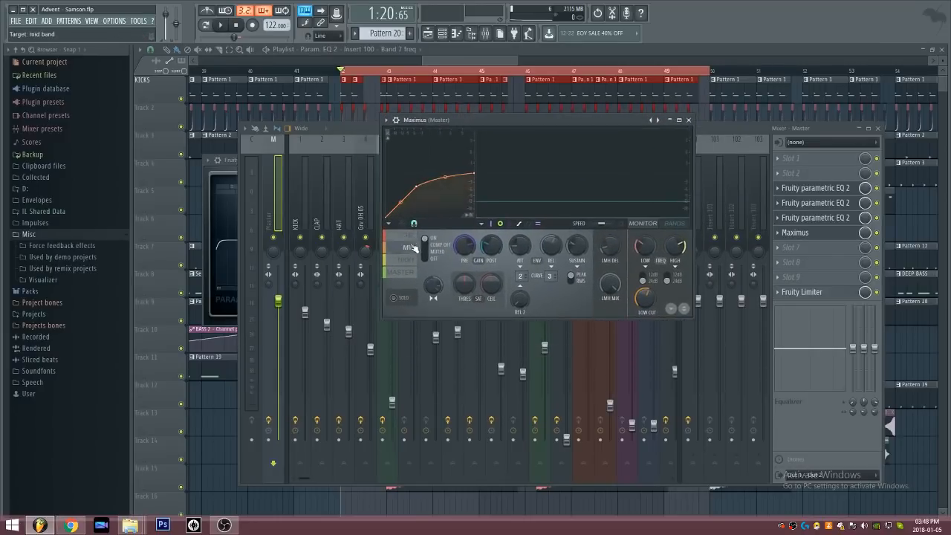
click(413, 247)
click(413, 260)
click(414, 272)
click(413, 237)
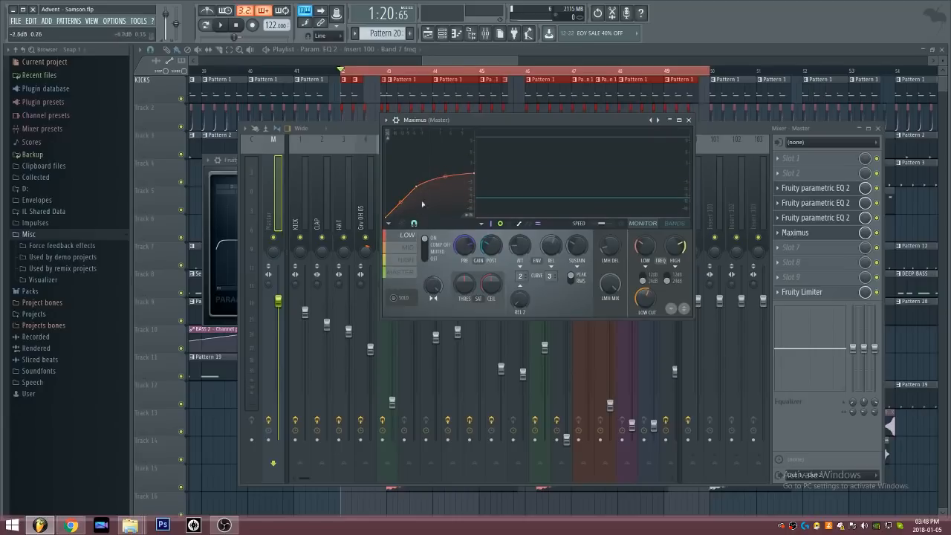
Compare the low, mid and high band curves once more, finishing on the master band's curve
click(411, 248)
click(410, 260)
click(408, 235)
mouse_move(471, 121)
mouse_down()
mouse_move(501, 116)
mouse_move(486, 119)
mouse_up()
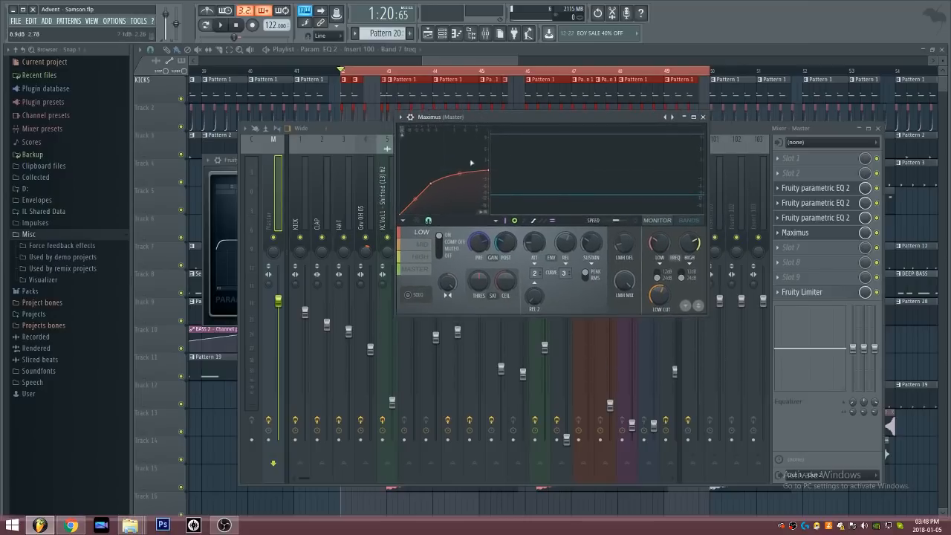
click(424, 247)
click(421, 258)
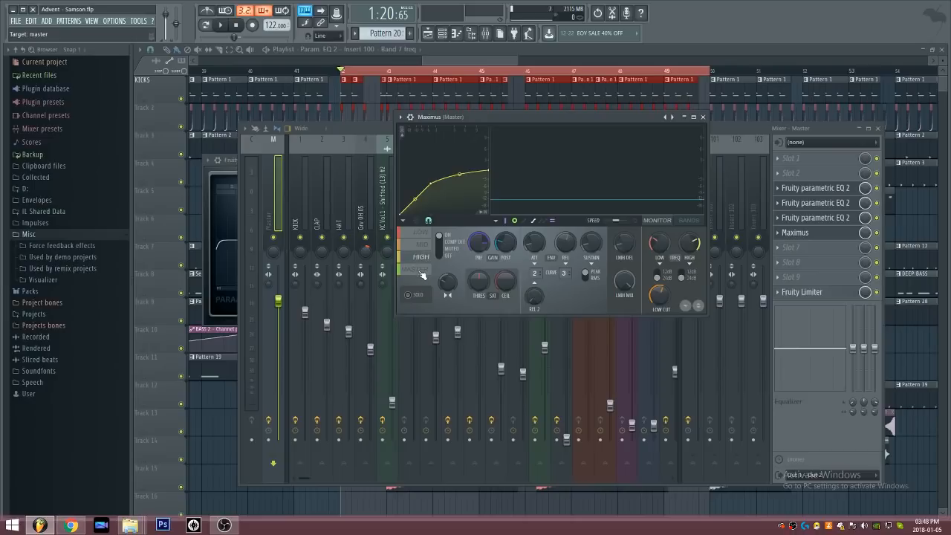
click(422, 274)
Load a second Maximus into effect slot 7 of the master track and move its window aside
click(802, 251)
mouse_move(824, 379)
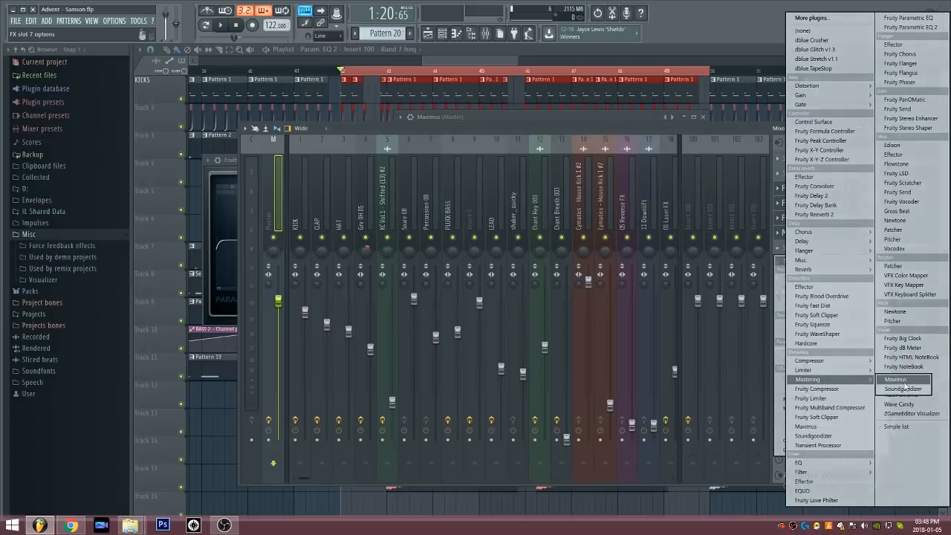
click(898, 380)
drag(284, 96, 580, 161)
Reshape the high band's compression curve in the second Maximus and switch to its mid band
click(777, 248)
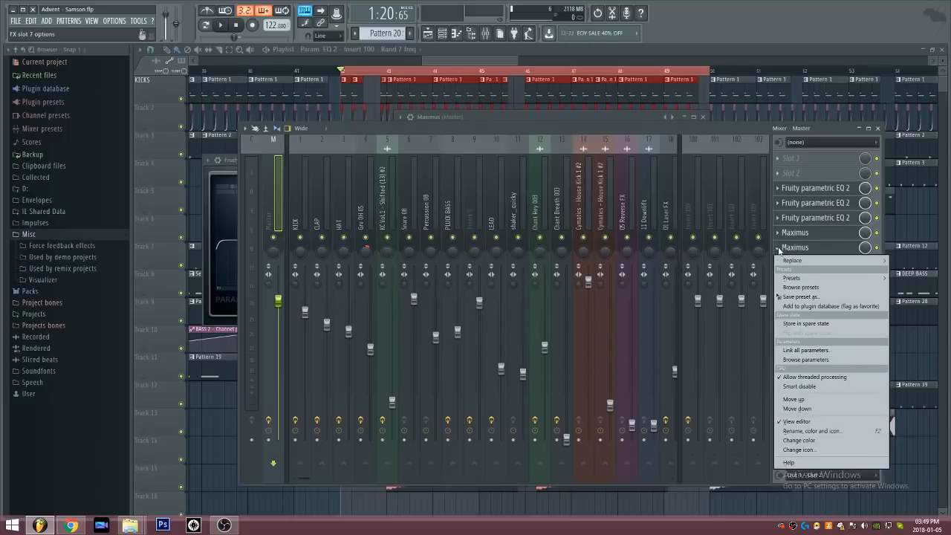
click(808, 248)
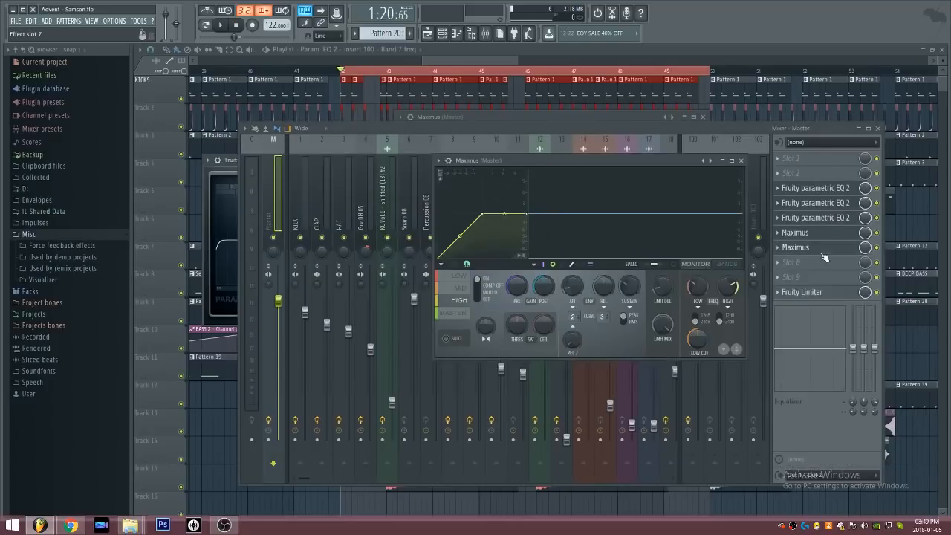
mouse_move(482, 214)
mouse_down()
mouse_move(465, 227)
mouse_move(495, 216)
mouse_up()
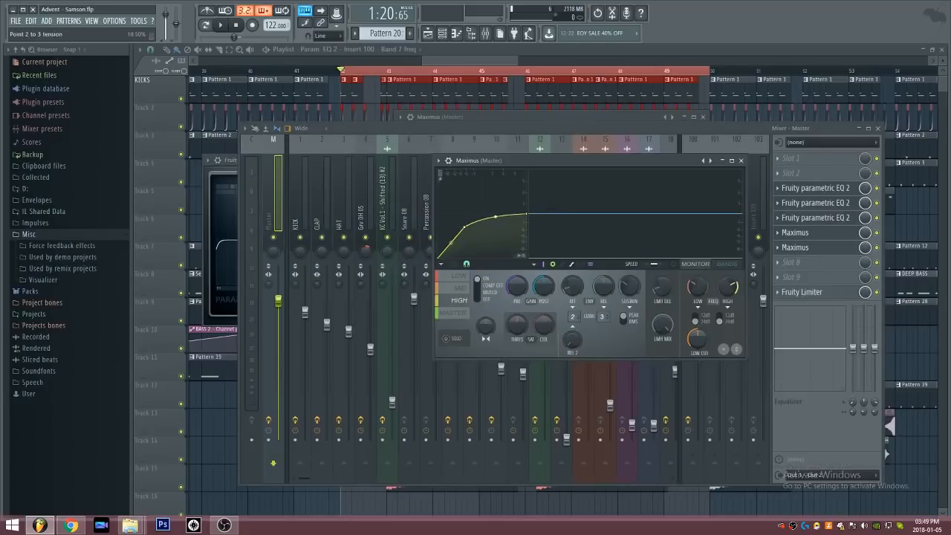
click(461, 287)
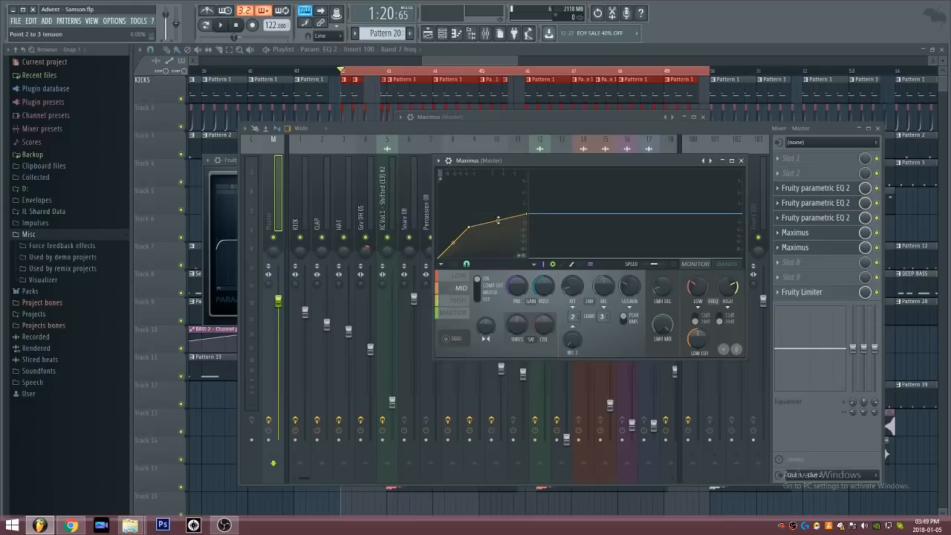
Remove the second Maximus from effect slot 7 of the master track
click(778, 248)
mouse_move(797, 261)
click(805, 32)
Reopen the original Maximus in slot 6, show its low band and reposition the window over the mixer
click(817, 232)
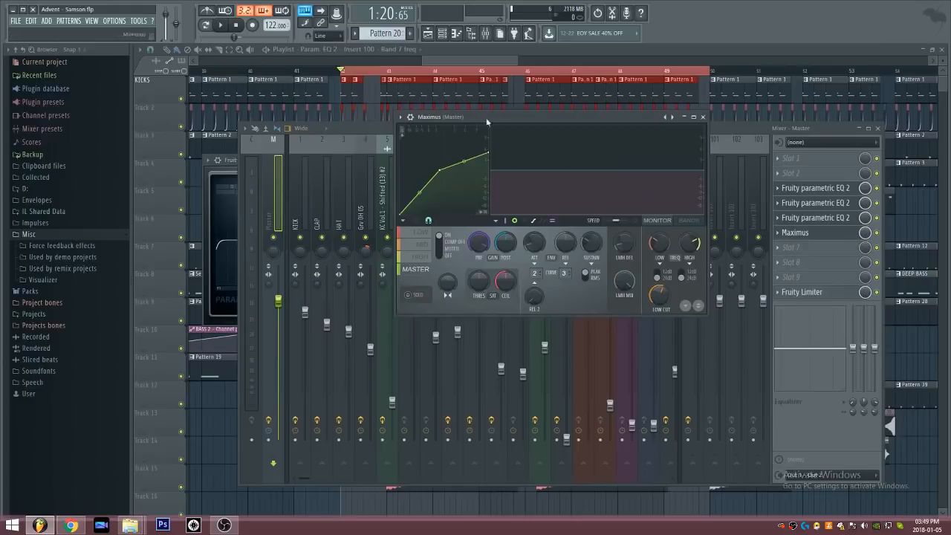
click(424, 232)
drag(501, 113, 514, 147)
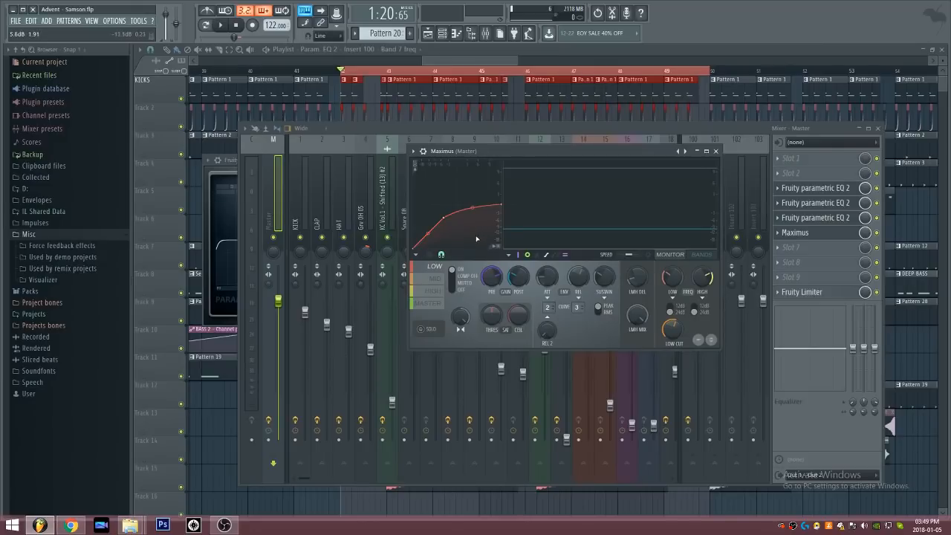
Play the selected song section twice while monitoring the low band's compression in Maximus
key(space)
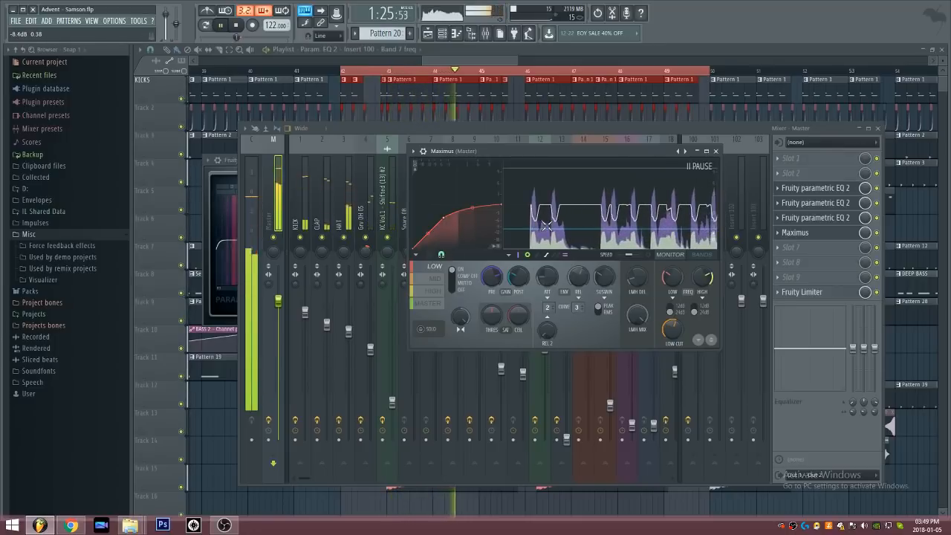
key(space)
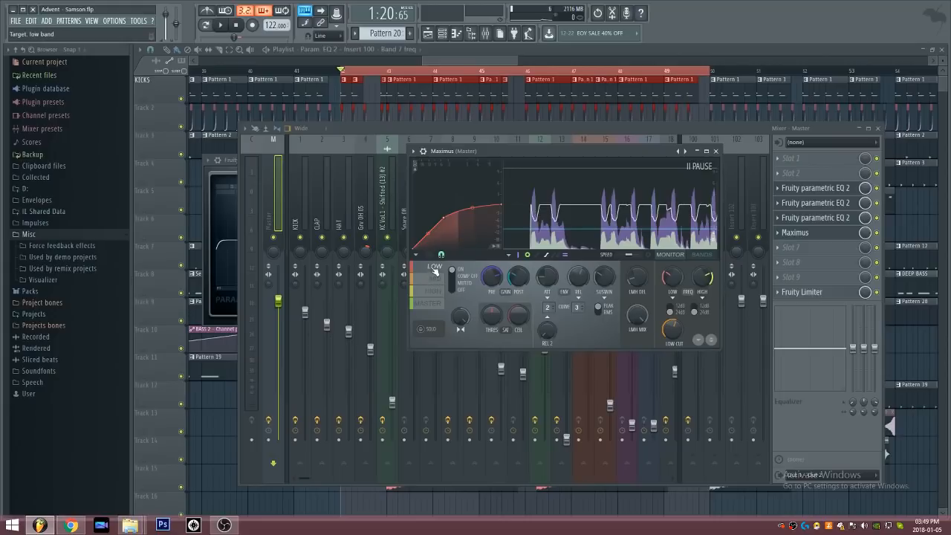
key(space)
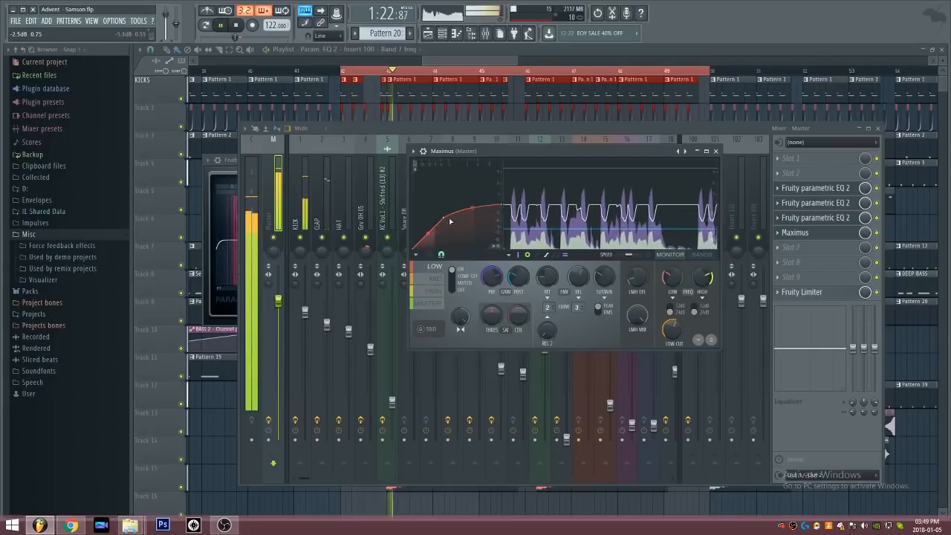
key(space)
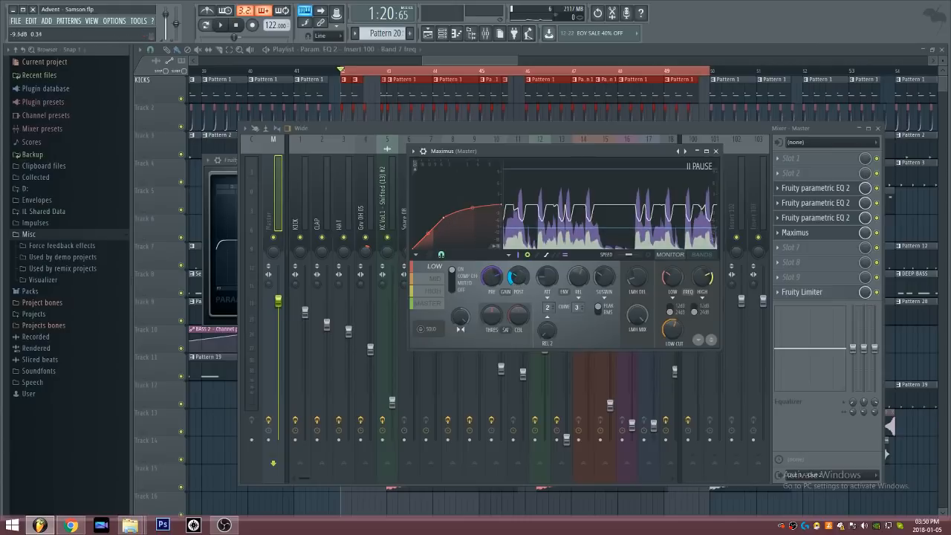
Check the low band's post gain and stereo separation controls and shift the Maximus window
click(518, 277)
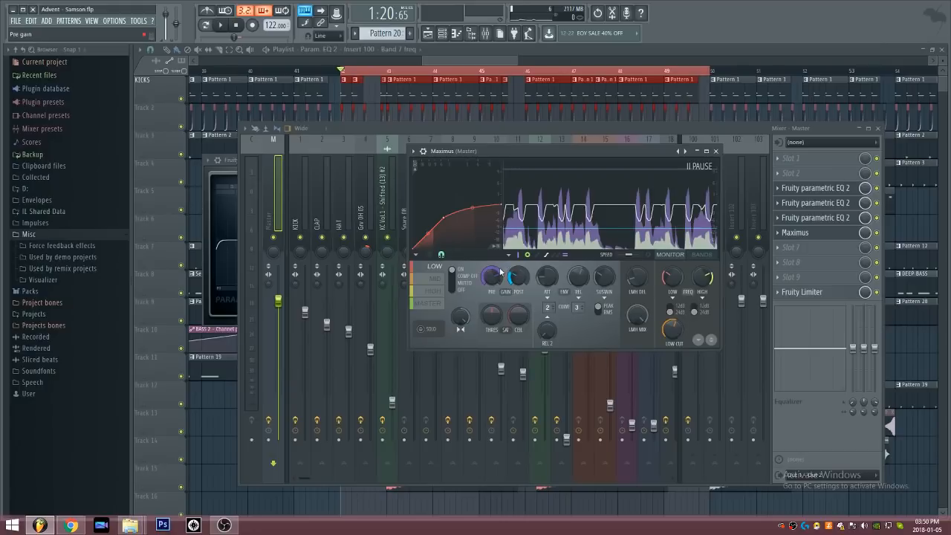
mouse_move(460, 317)
mouse_down()
mouse_move(461, 347)
mouse_move(460, 315)
mouse_up()
drag(513, 151, 524, 133)
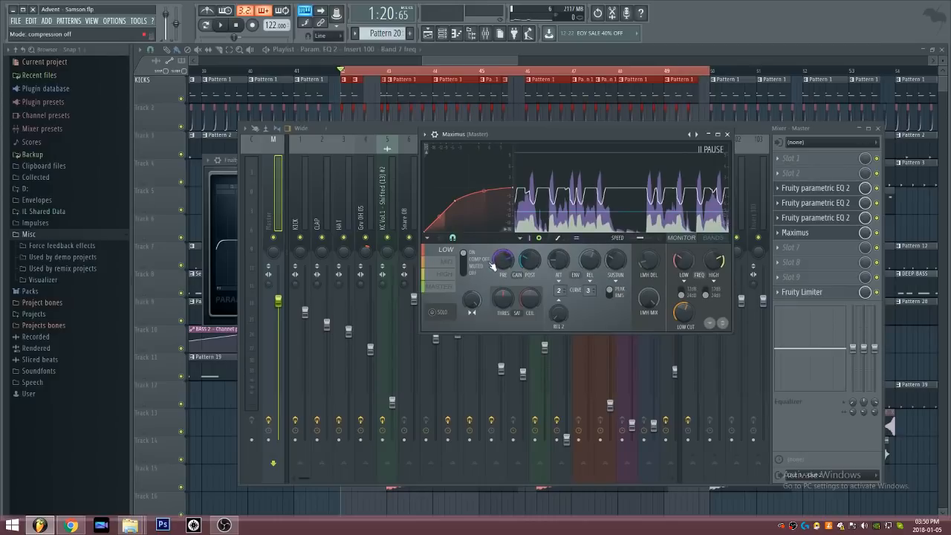
Compare the low and mid bands, and check the low band's release and attack controls
click(451, 262)
click(452, 252)
click(451, 261)
click(451, 253)
drag(593, 261, 591, 264)
click(557, 260)
drag(545, 136, 567, 132)
drag(528, 133, 535, 139)
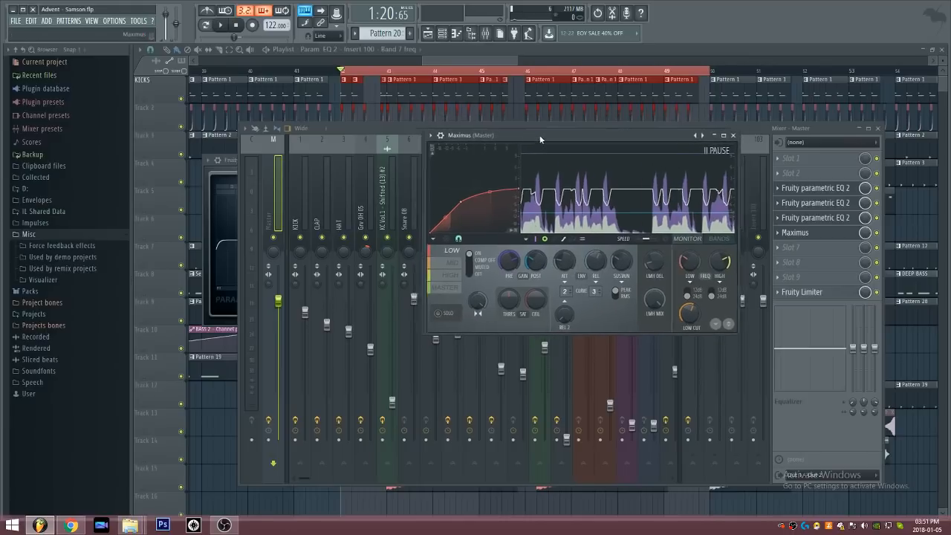
Play the section with the mid band shown, and adjust that band's stereo separation and release
click(455, 261)
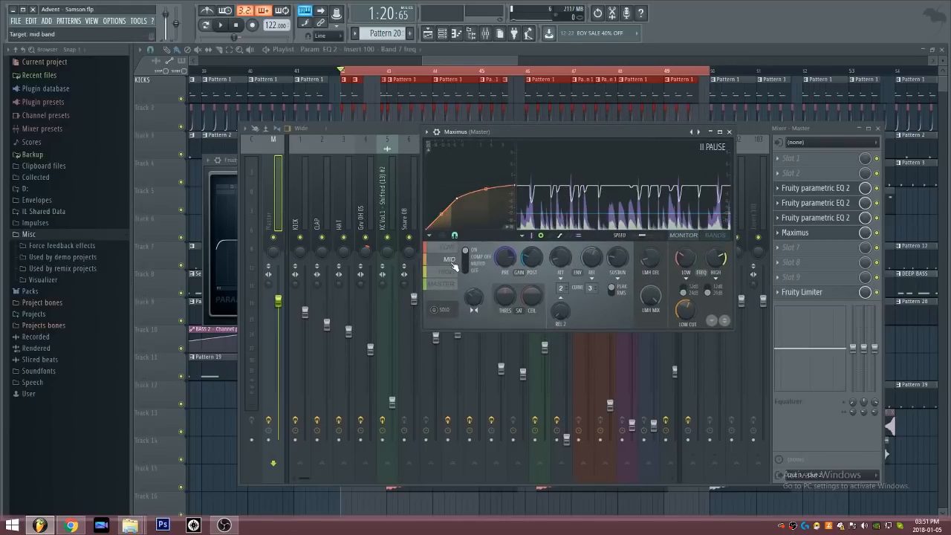
key(space)
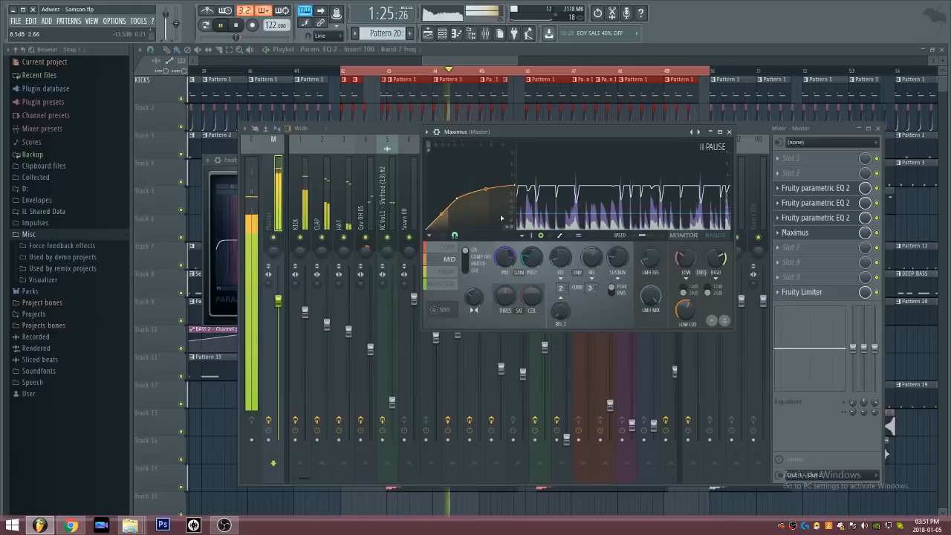
key(space)
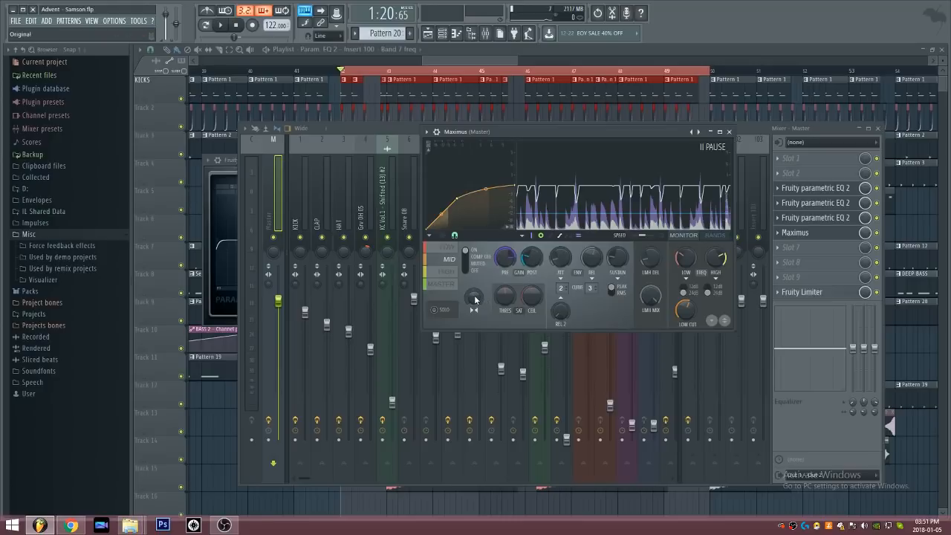
drag(476, 303, 476, 279)
drag(595, 260, 595, 259)
Play the selected section while monitoring the high band's compression in Maximus
click(448, 273)
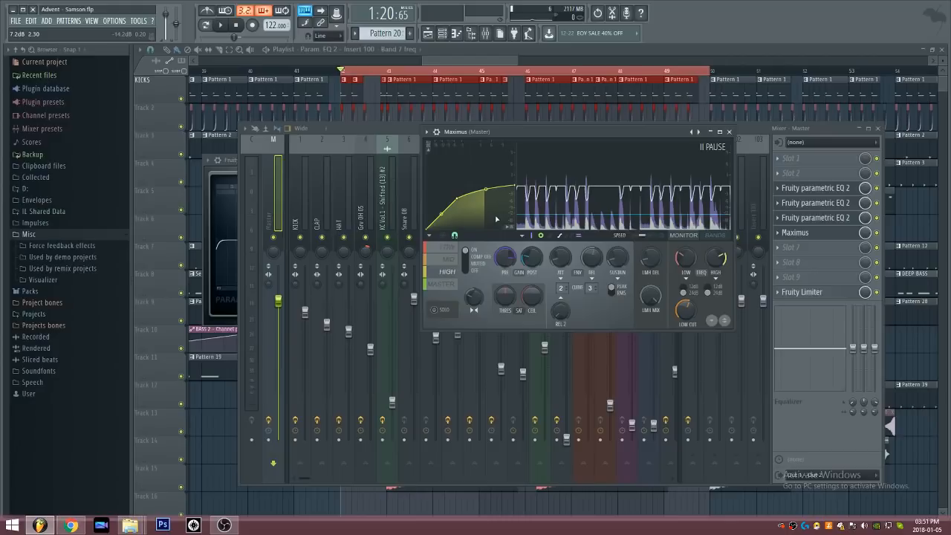
key(space)
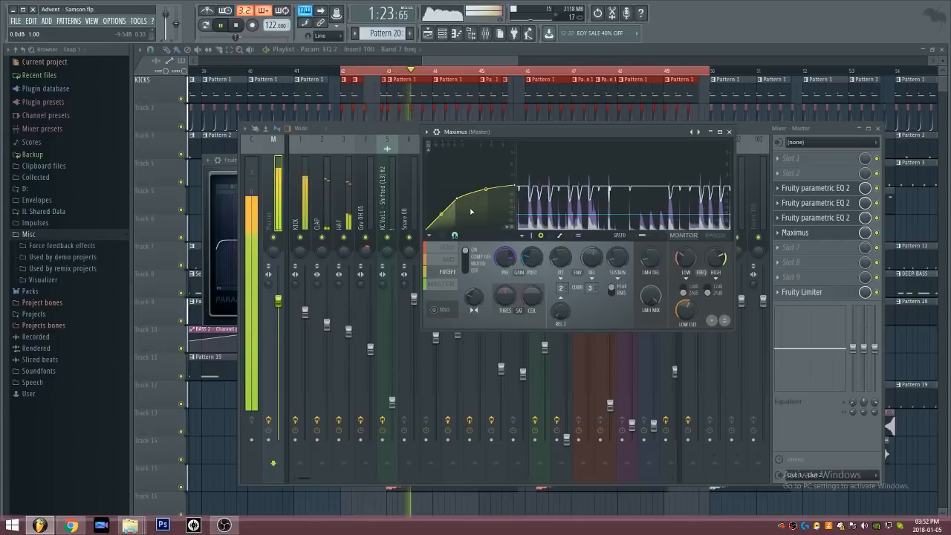
key(space)
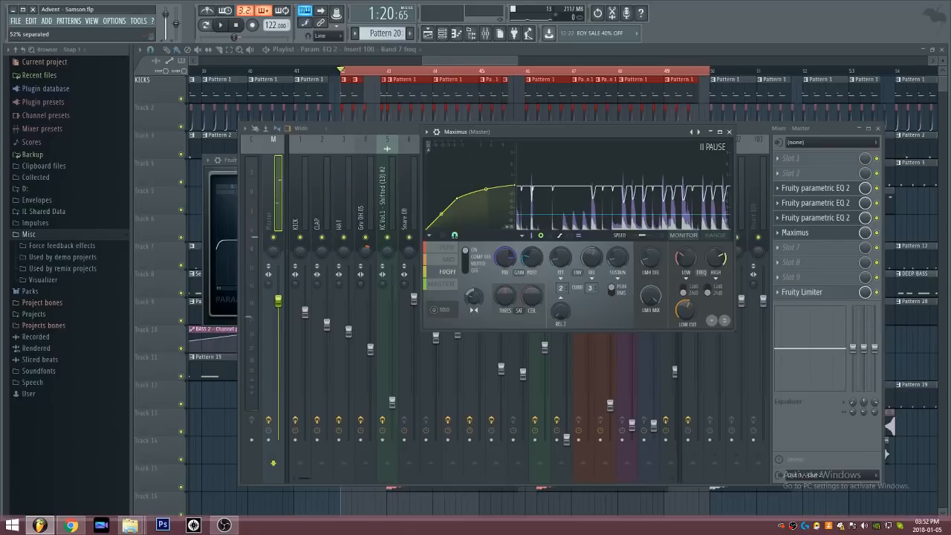
Compare the mid band's settings with the high band's, finishing on the high band
click(450, 259)
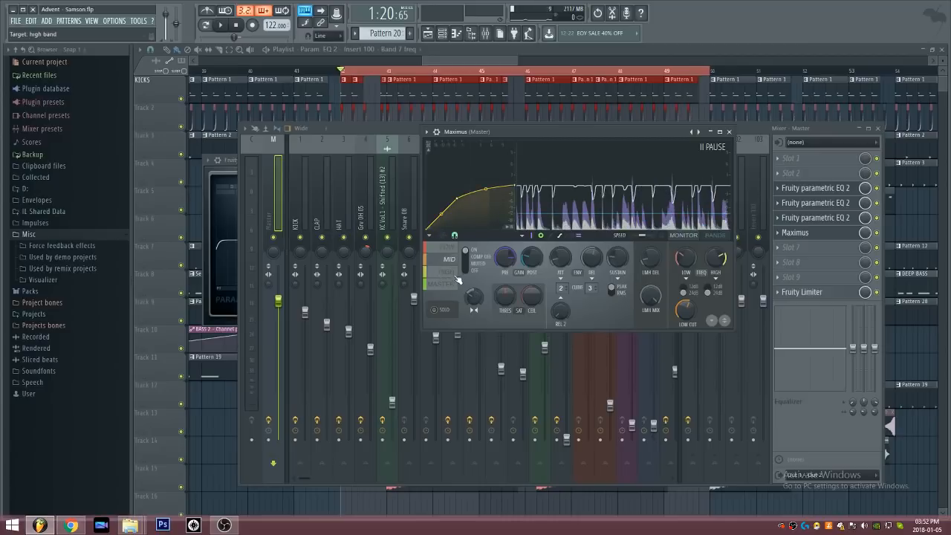
click(449, 272)
click(450, 259)
click(453, 272)
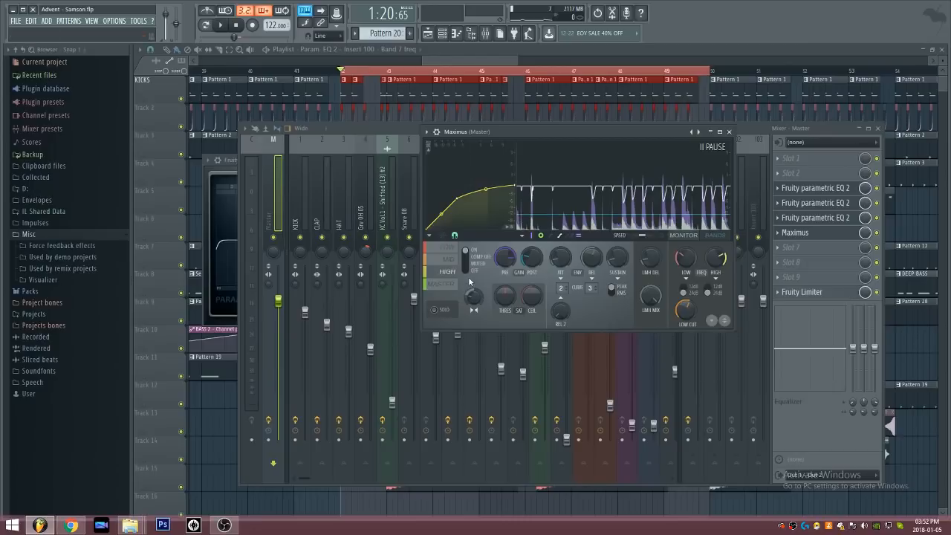
Compare the low, mid and high bands' settings in Maximus, finishing on the master band
click(450, 260)
click(451, 269)
click(452, 260)
click(453, 248)
click(453, 260)
click(453, 273)
click(453, 286)
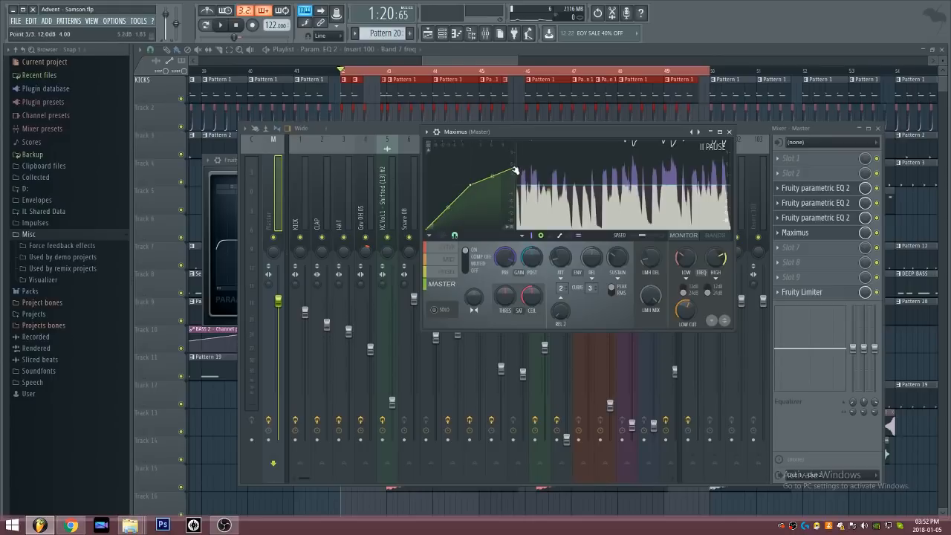
Straighten the master band's compression curve by raising its end point to 12 dB, and check the saturation threshold and ceiling
drag(513, 171, 518, 138)
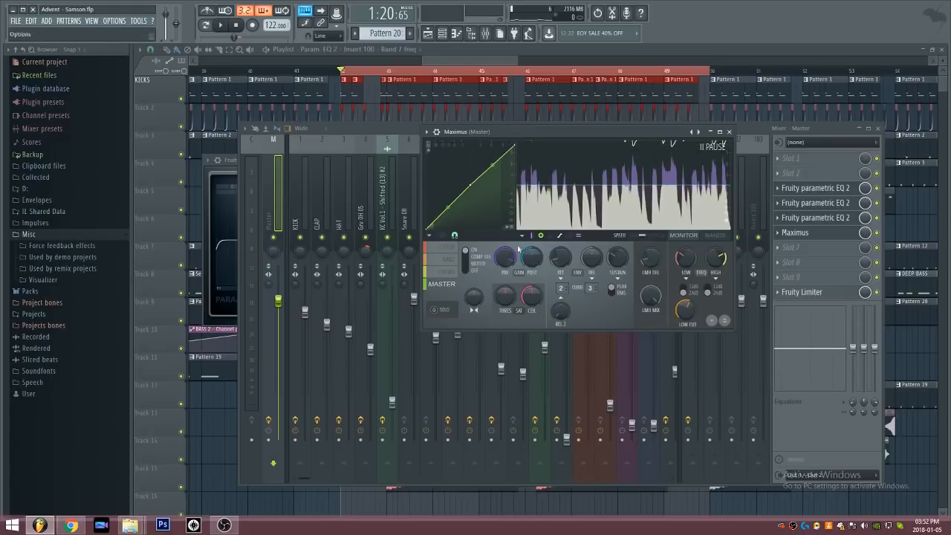
click(509, 300)
drag(507, 300, 507, 297)
drag(530, 296, 531, 298)
Play the section with the straight master curve while checking the master band's pre gain
key(space)
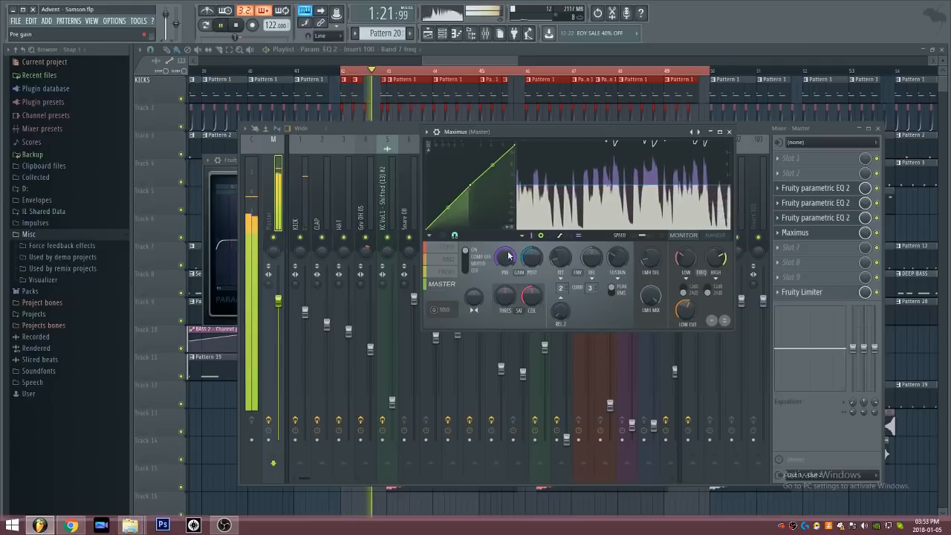
drag(508, 254, 505, 254)
key(space)
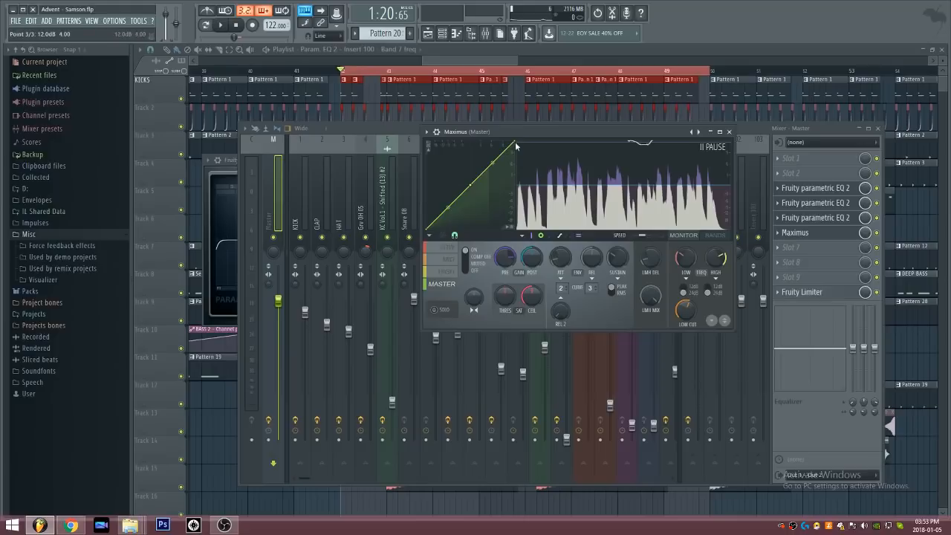
Bend the master band's compression curve back down into a rounded shape, fine-tuning its second point to -1.5 dB while the section plays
drag(514, 142, 492, 173)
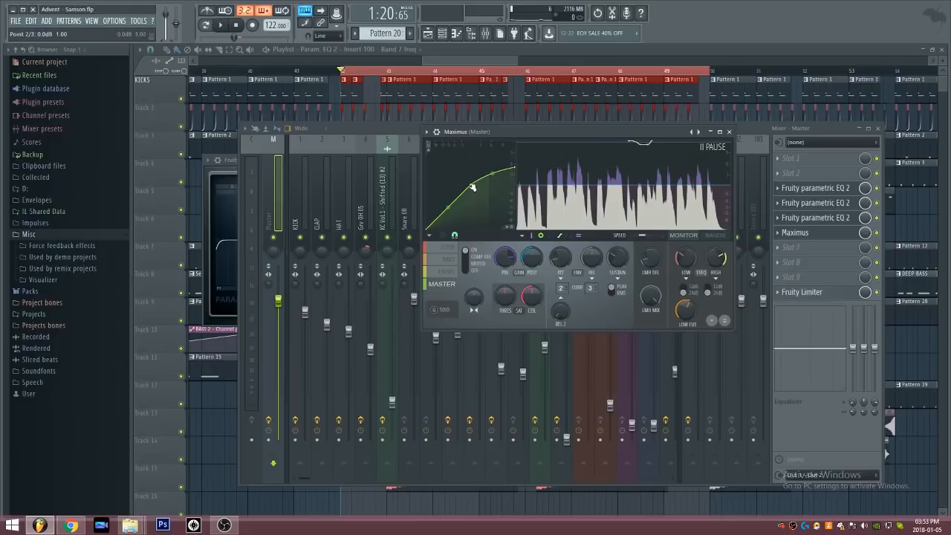
drag(472, 187, 468, 187)
key(space)
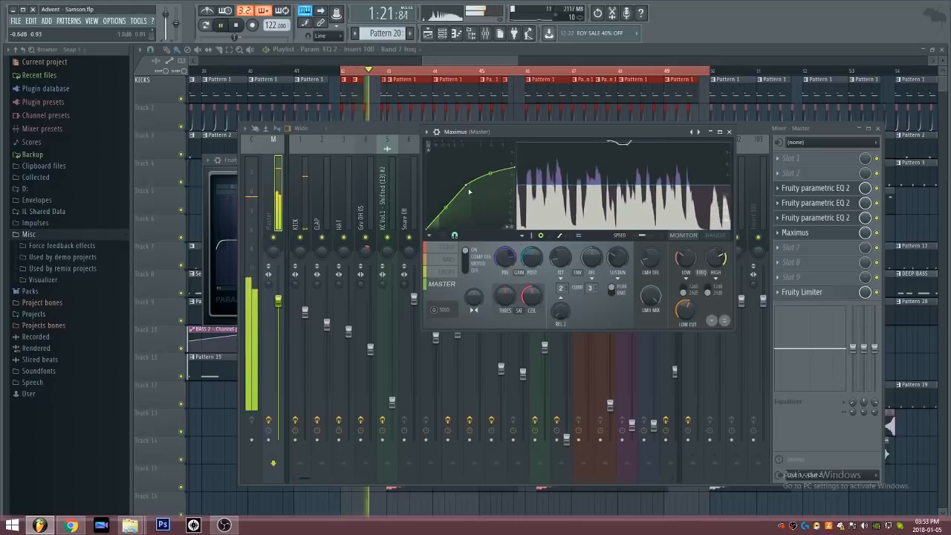
mouse_move(468, 186)
mouse_down()
mouse_move(453, 186)
mouse_move(467, 187)
mouse_up()
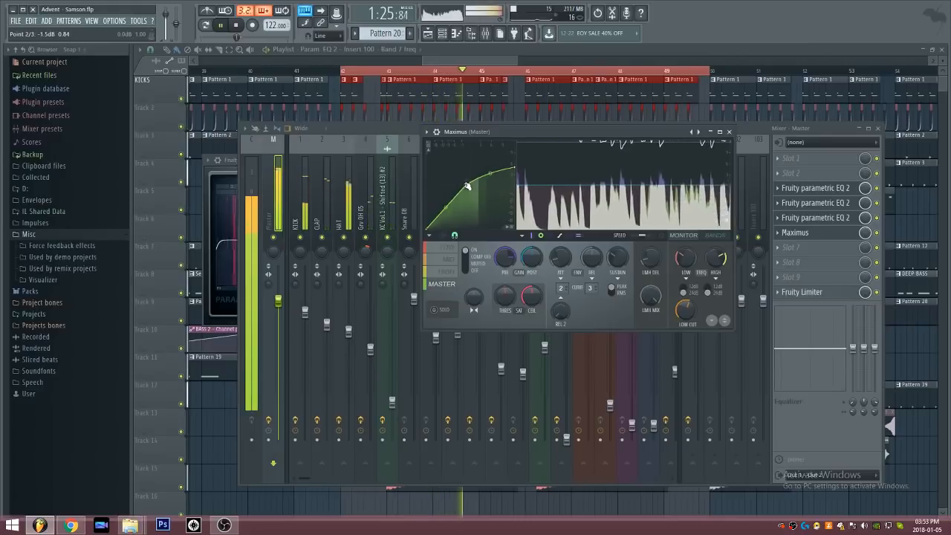
key(space)
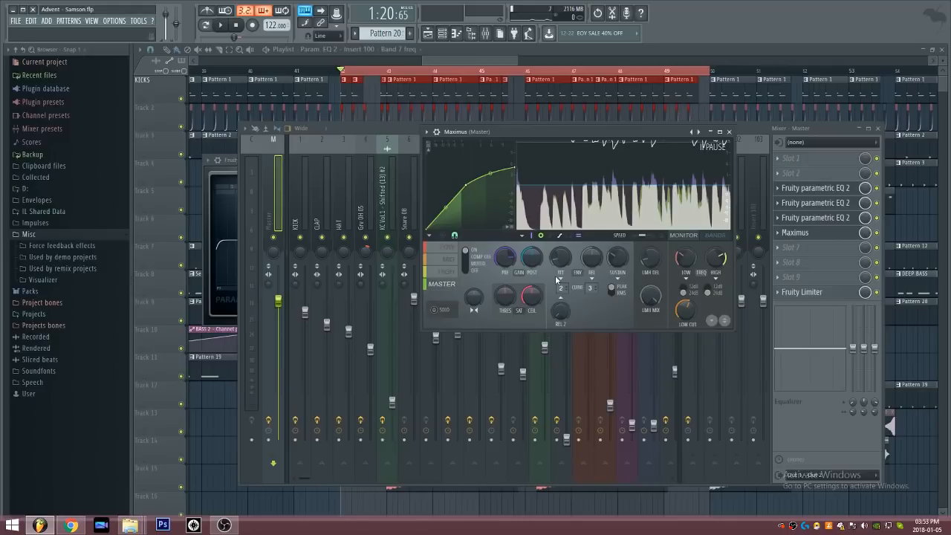
Adjust the low cut in Maximus slightly and close the plugin window
click(685, 310)
drag(685, 310, 685, 304)
click(728, 131)
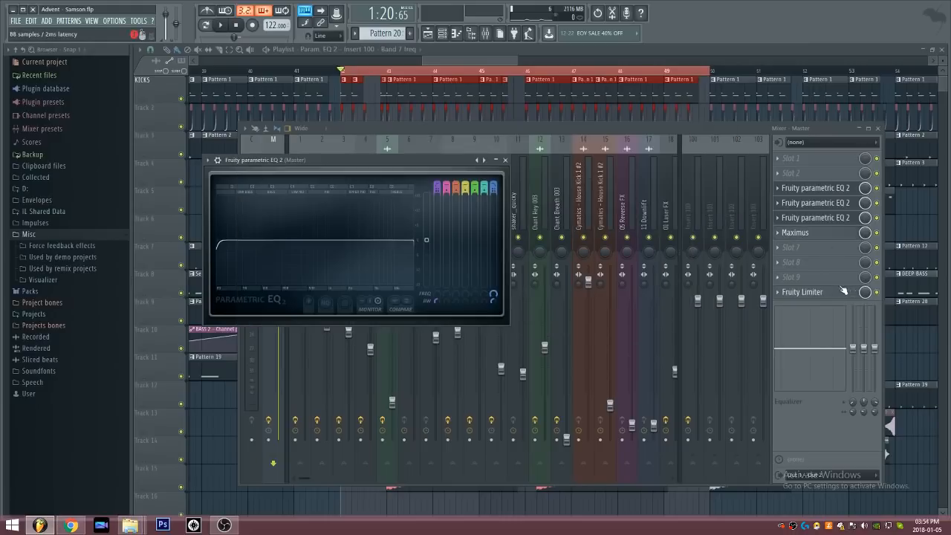
Close the open Fruity parametric EQ 2 windows of the master track
click(507, 159)
click(493, 148)
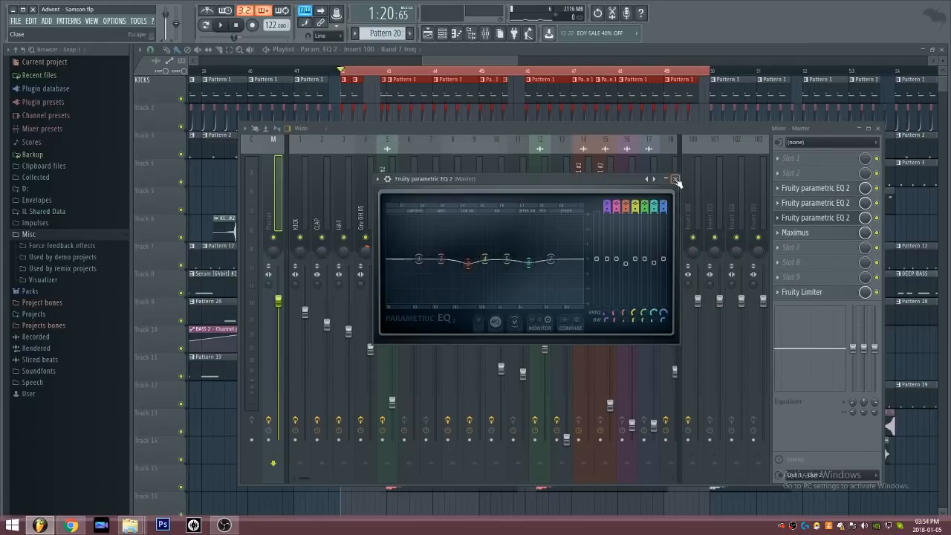
click(677, 179)
Review Maximus and Fruity Limiter once more in the master effects chain, closing each window
click(825, 239)
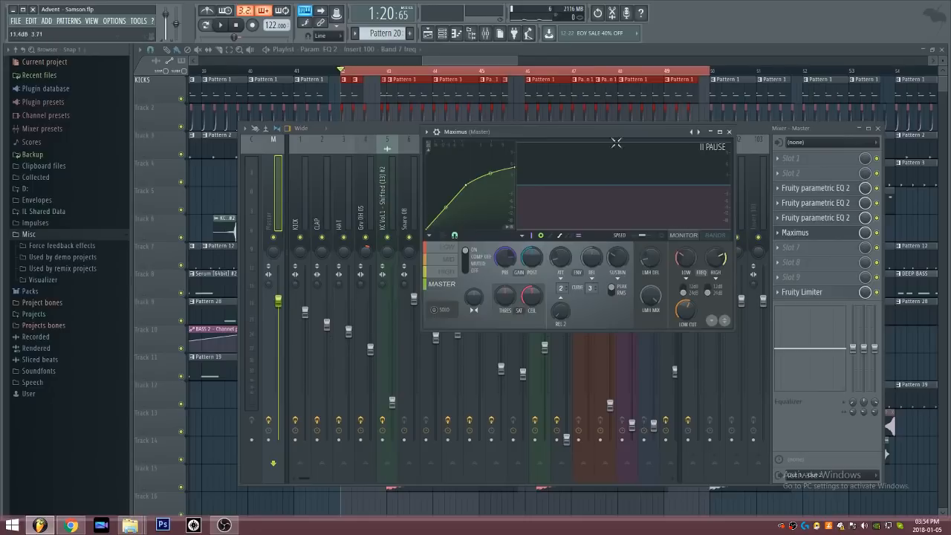
click(728, 132)
click(810, 293)
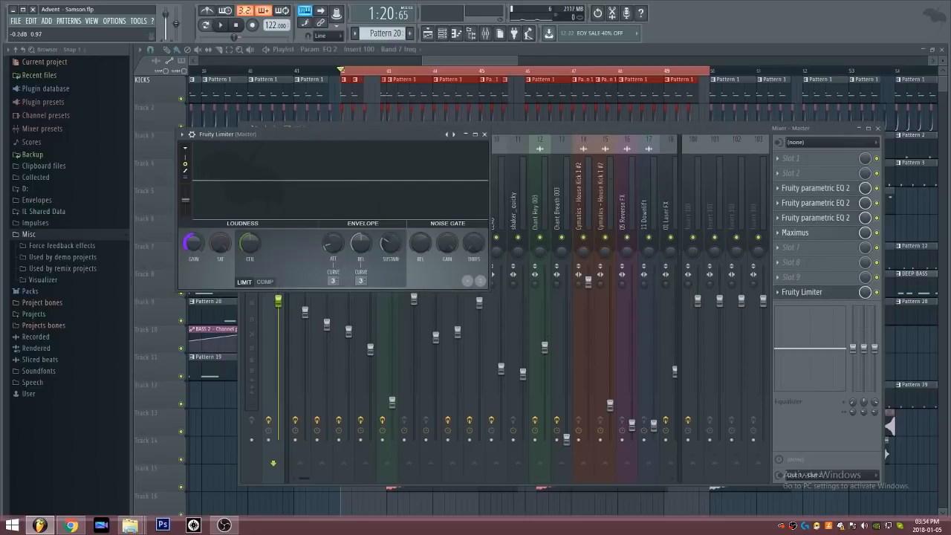
click(484, 134)
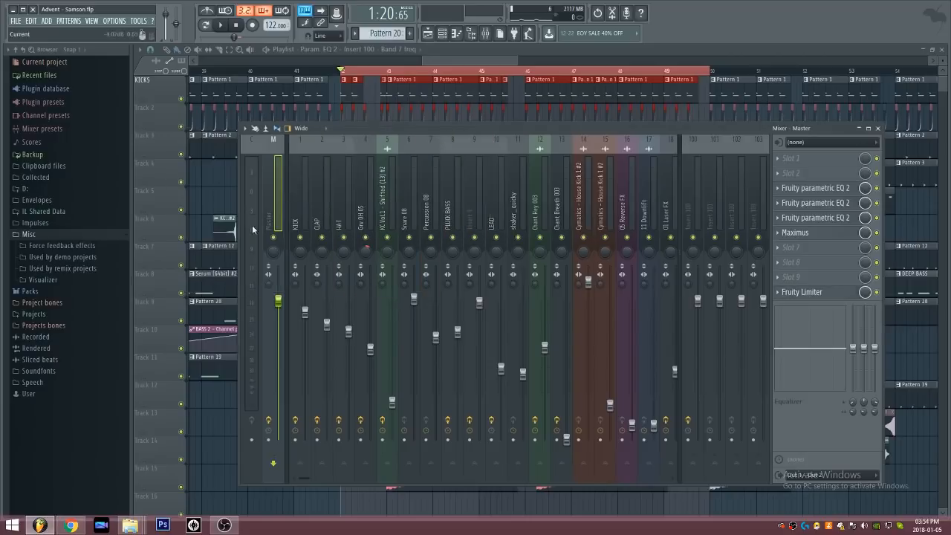
Play the selected section and check the master output level on the mixer's meter
key(space)
key(space)
key(space)
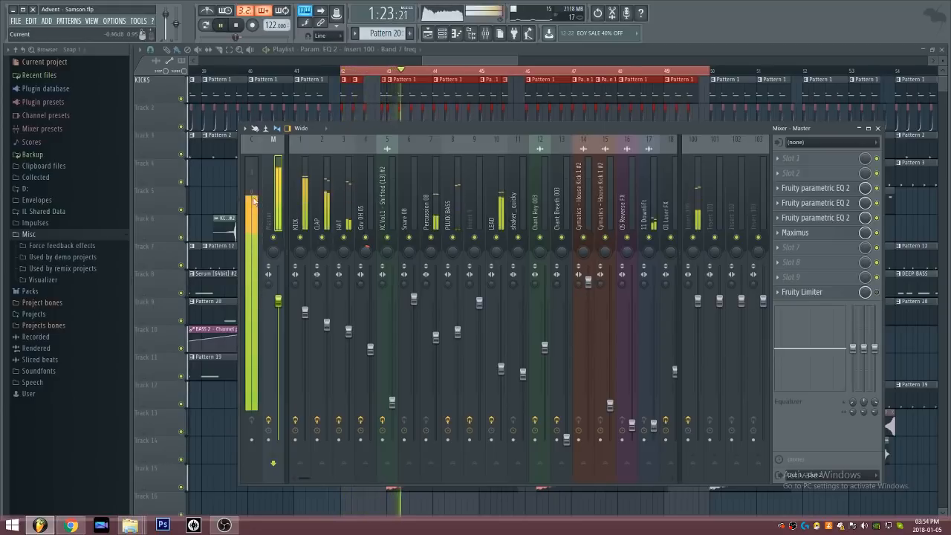
key(space)
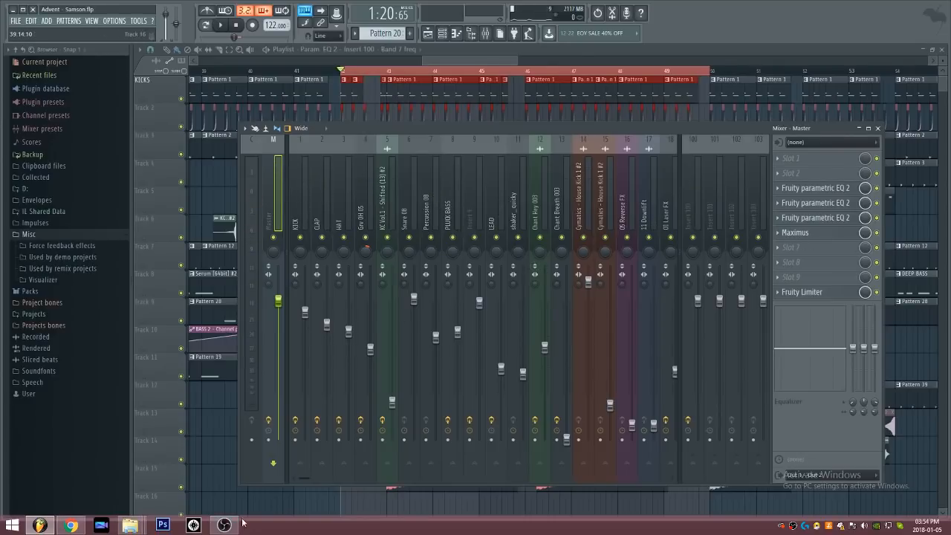
mouse_move(225, 525)
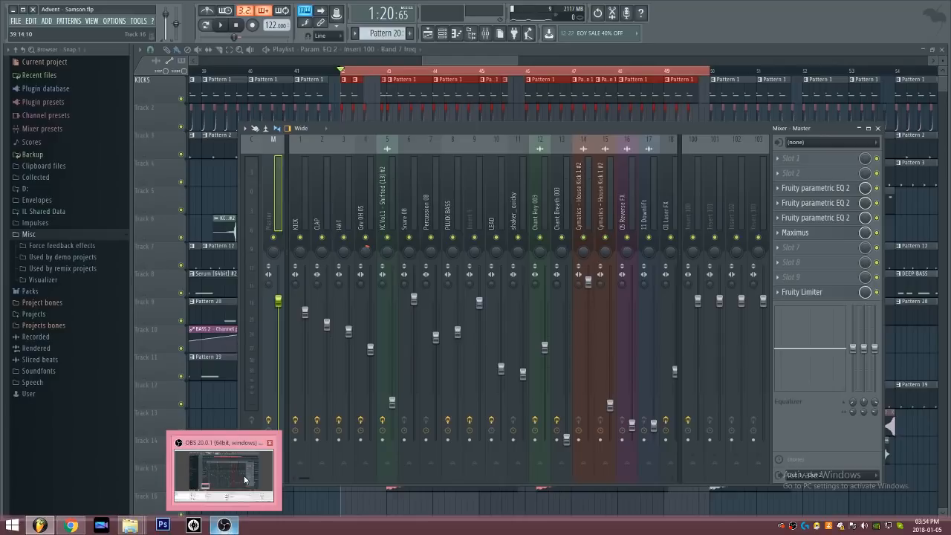